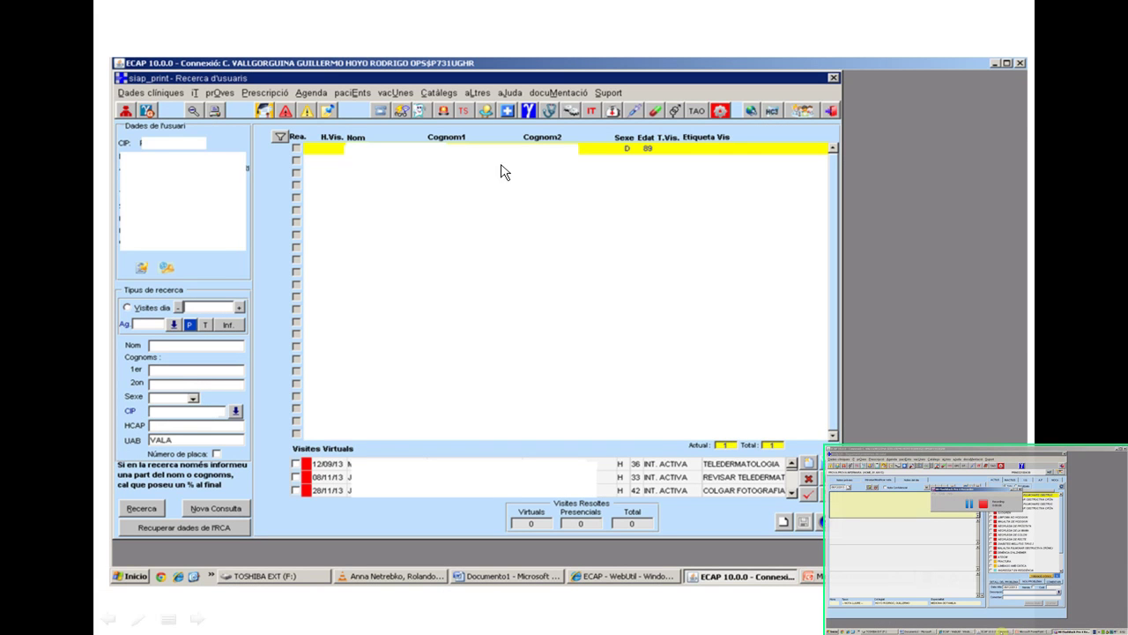
Open the patient's express clinical orders from Intel·ligència Activa and register the new health problem DOLOR AL MALUC
left_click(529, 111)
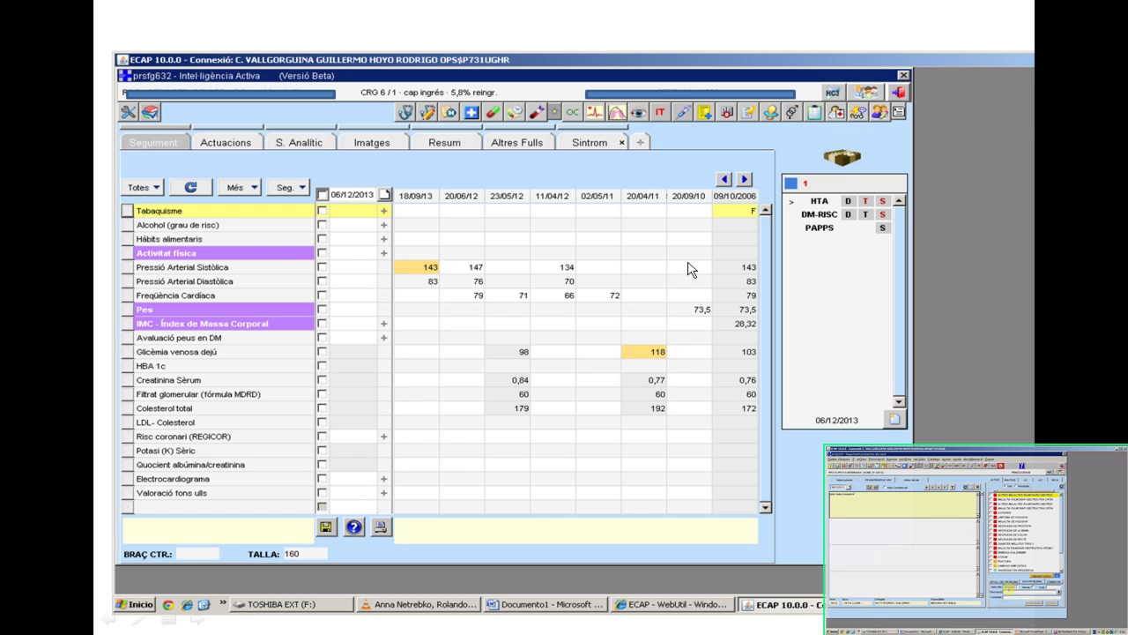
left_click(838, 157)
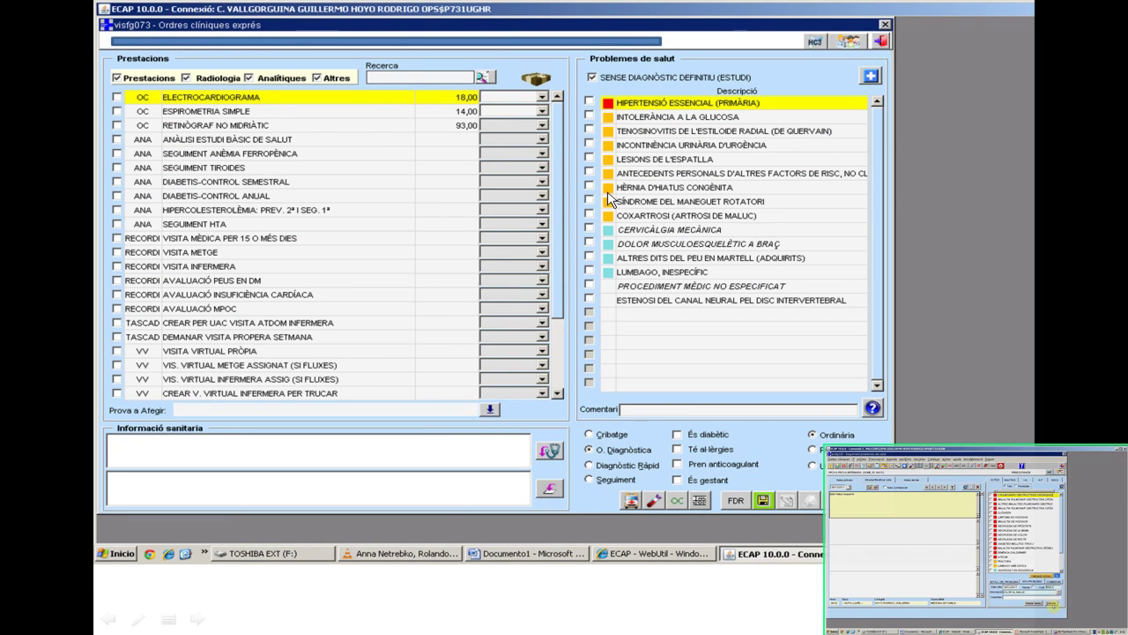
left_click(871, 78)
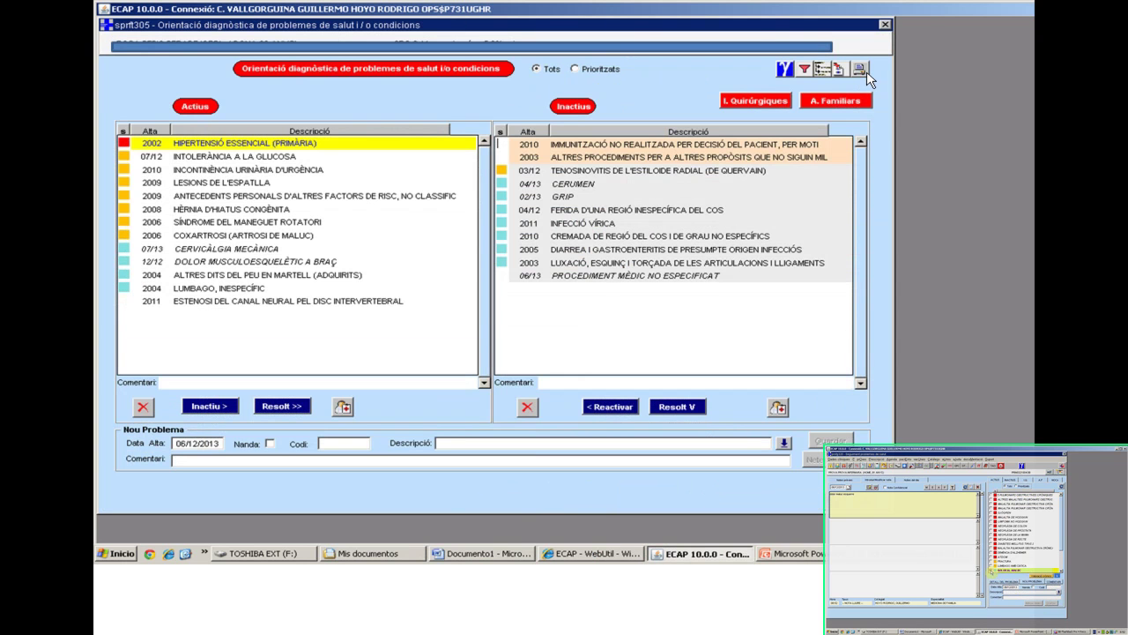
left_click(598, 441)
type("DOLOR AL MALUC")
key("Return")
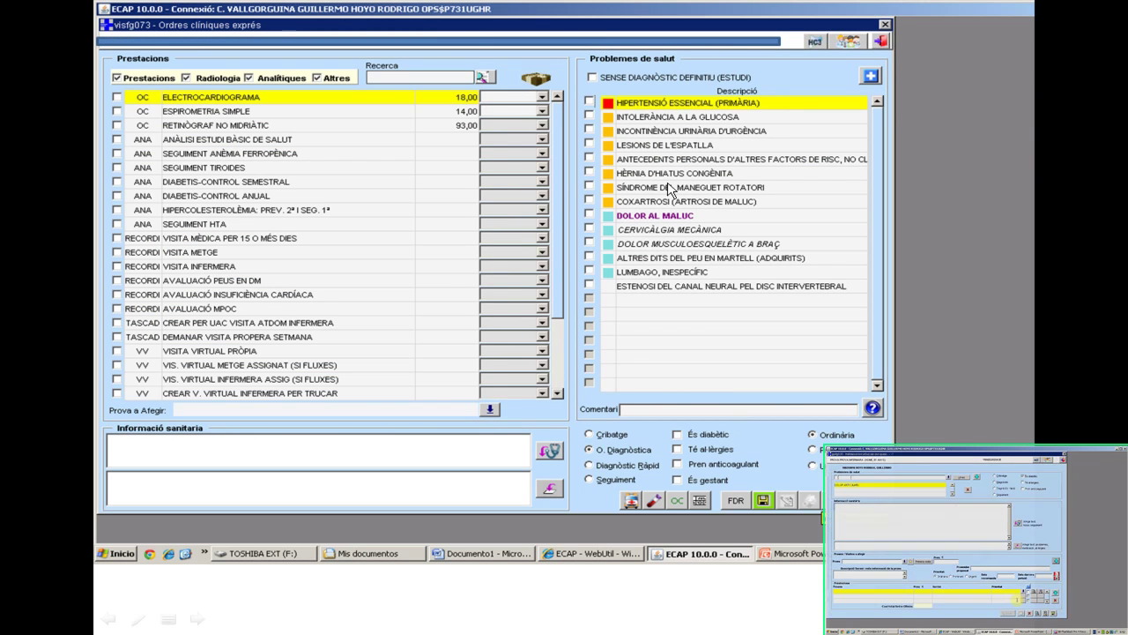
Link DOLOR AL MALUC to a left-side RX MALUC 1-2 PROJECCIONS (F I P) order and save the request
left_click(625, 218)
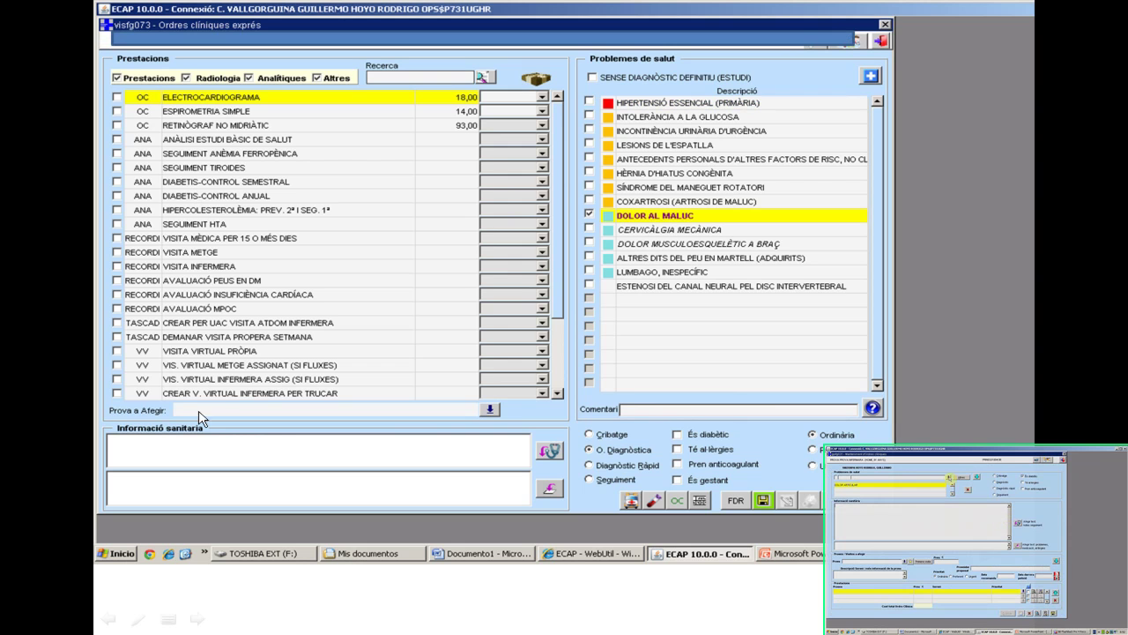
type("RX MALUC")
key("Return")
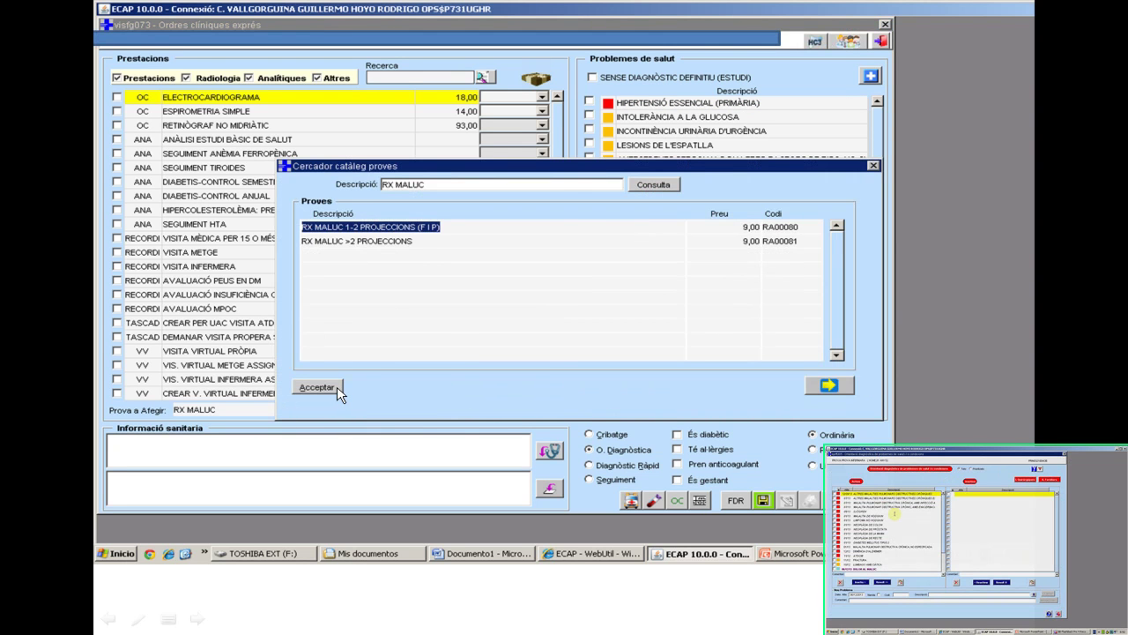
left_click(337, 388)
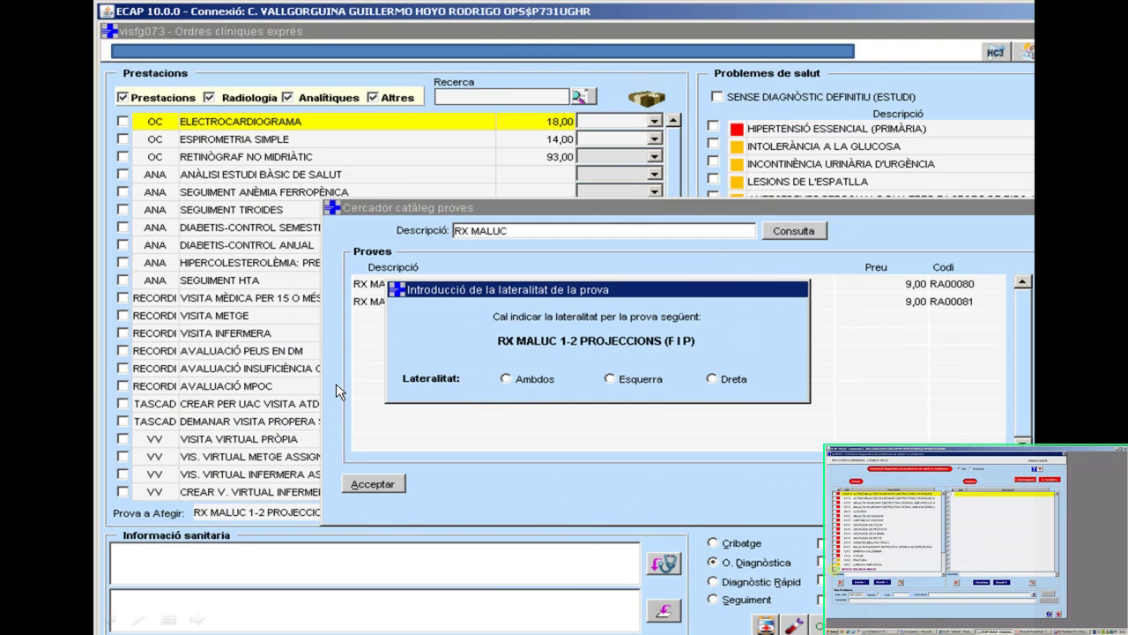
key("Return")
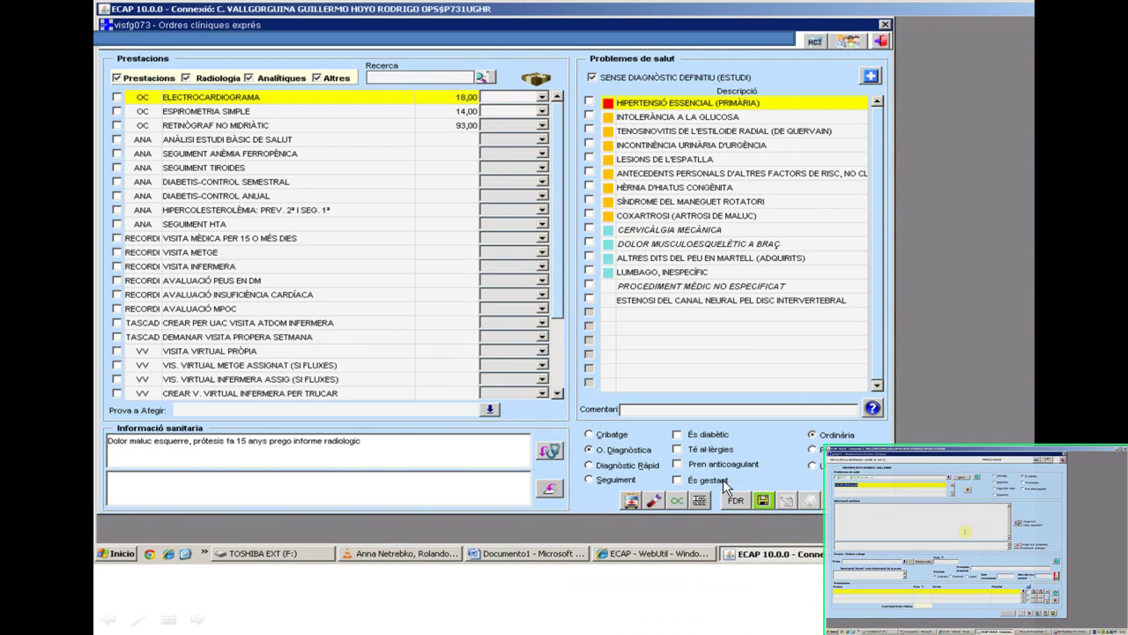
left_click(758, 500)
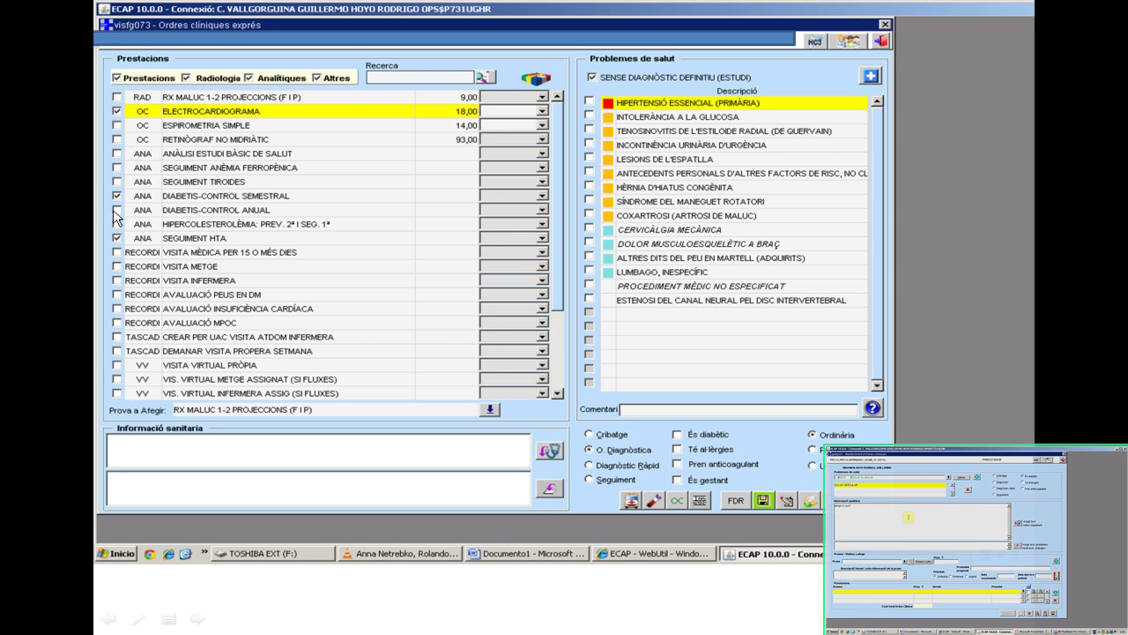
Give the selected tests the reason "valoració hipertensió, descartar diabetis", link hypertension and INTOLERÀNCIA A LA GLUCOSA, and save the orders
left_click(135, 450)
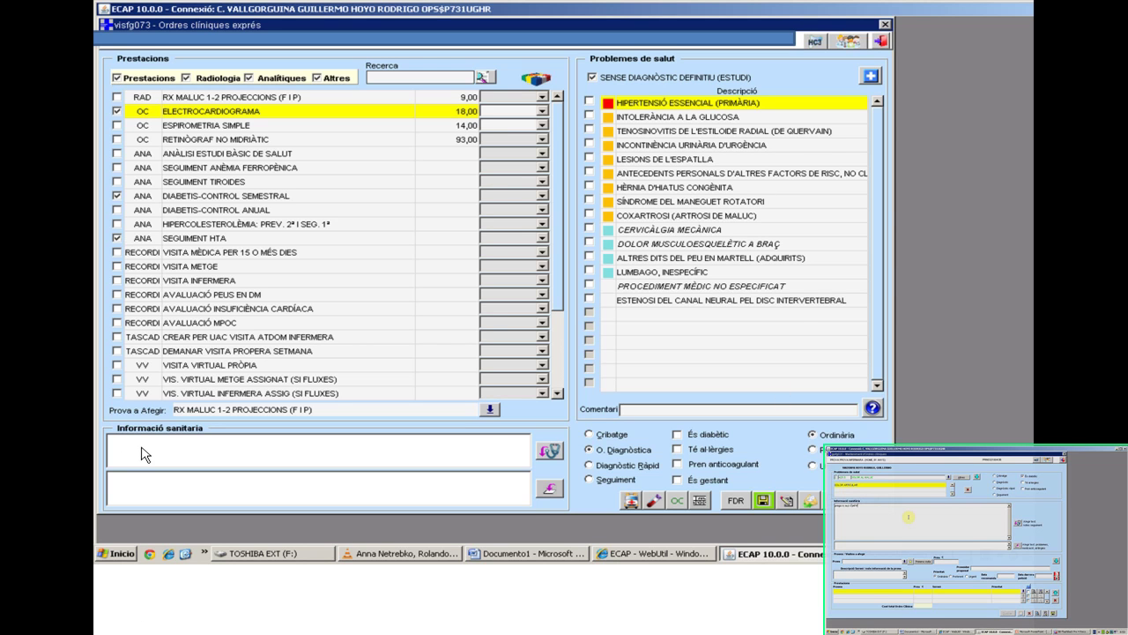
type("valoració hipertensió, descartar diabetis")
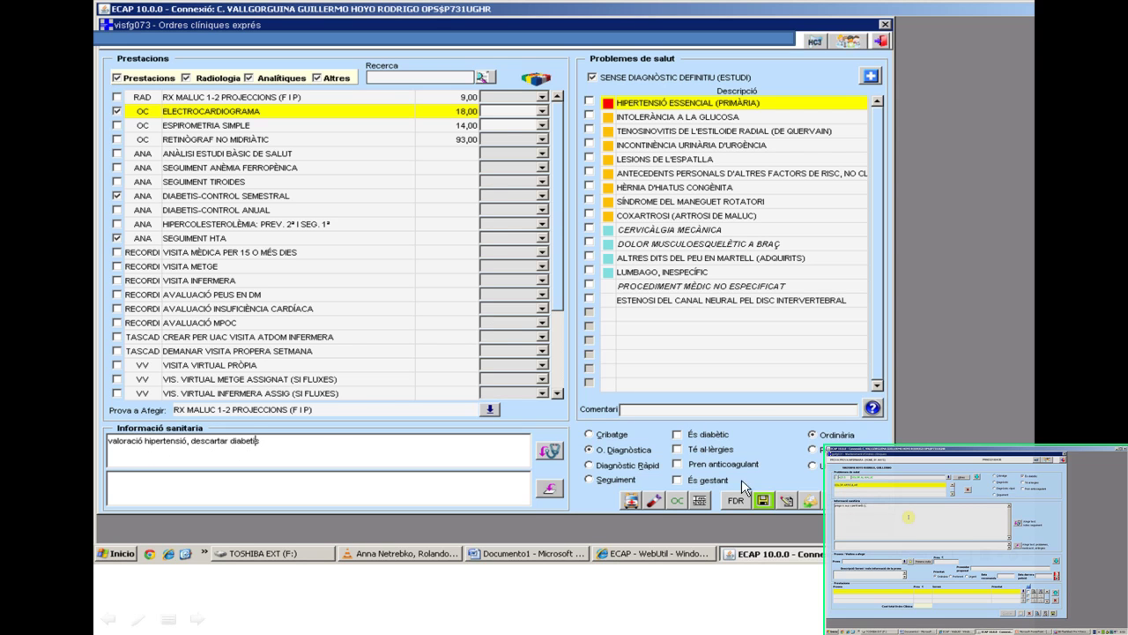
left_click(688, 118)
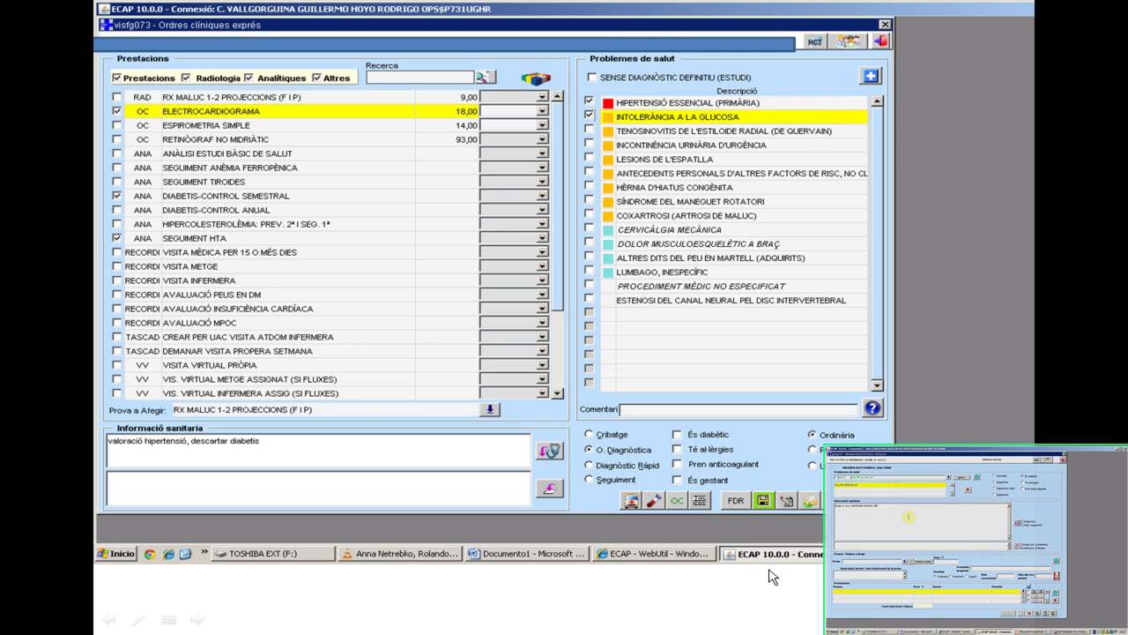
left_click(772, 504)
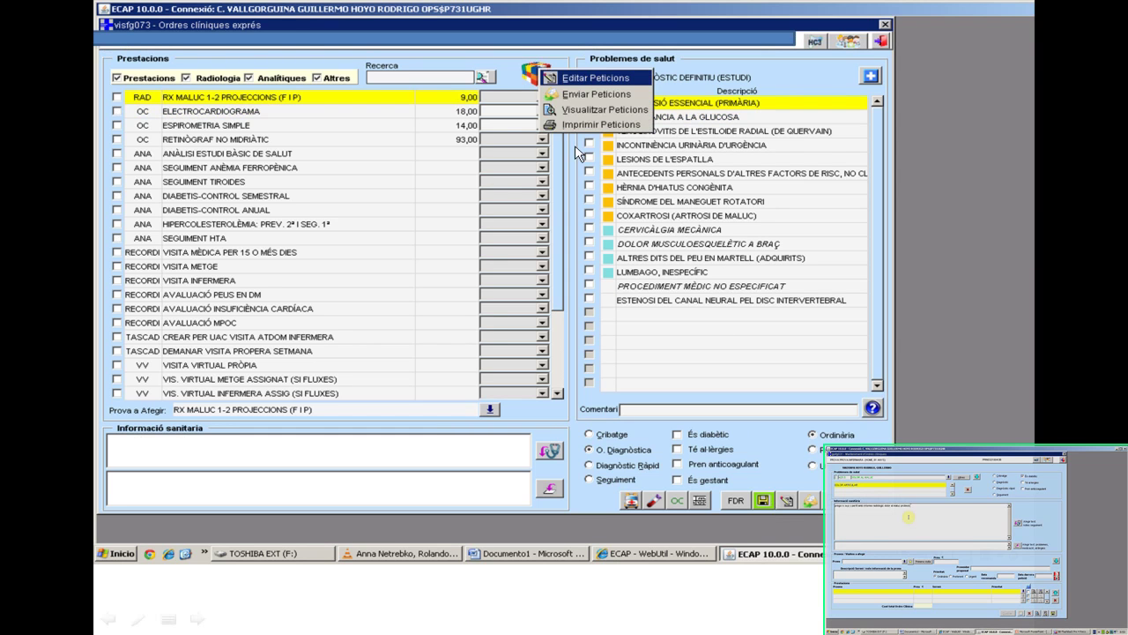
Edit the requests, setting the DIABETIS-CONTROL SEMESTRAL patient instructions to "DONAR HORA MATEIX DIA EKG,ANALITICA", and return to the orders
key("Return")
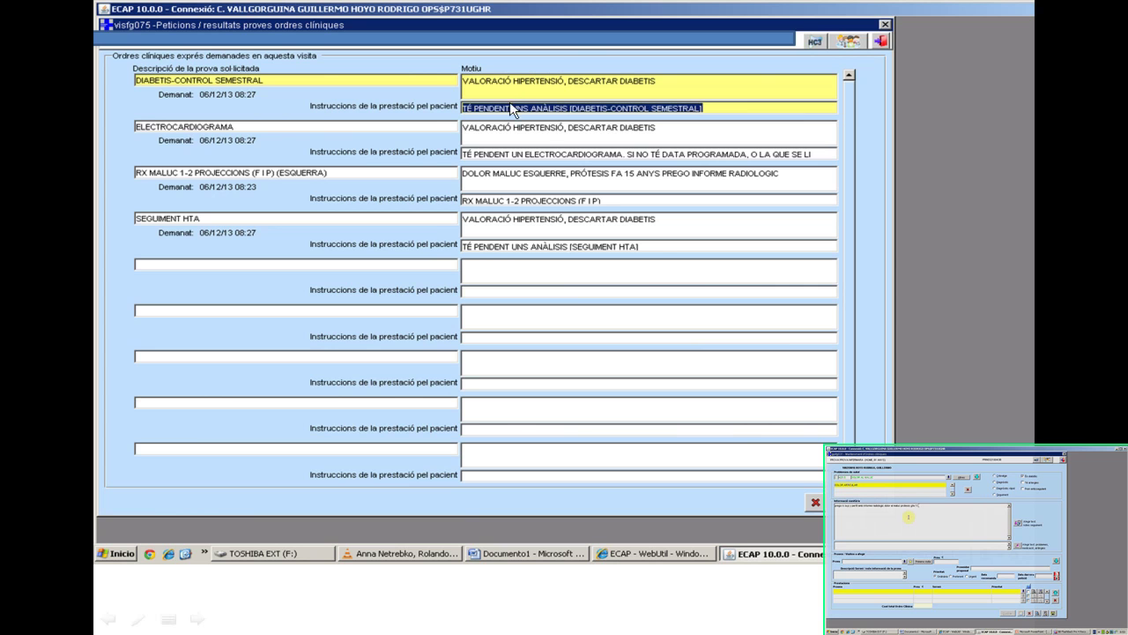
type("DONAR HORA MATEIX DIA EKG,ANALITICA")
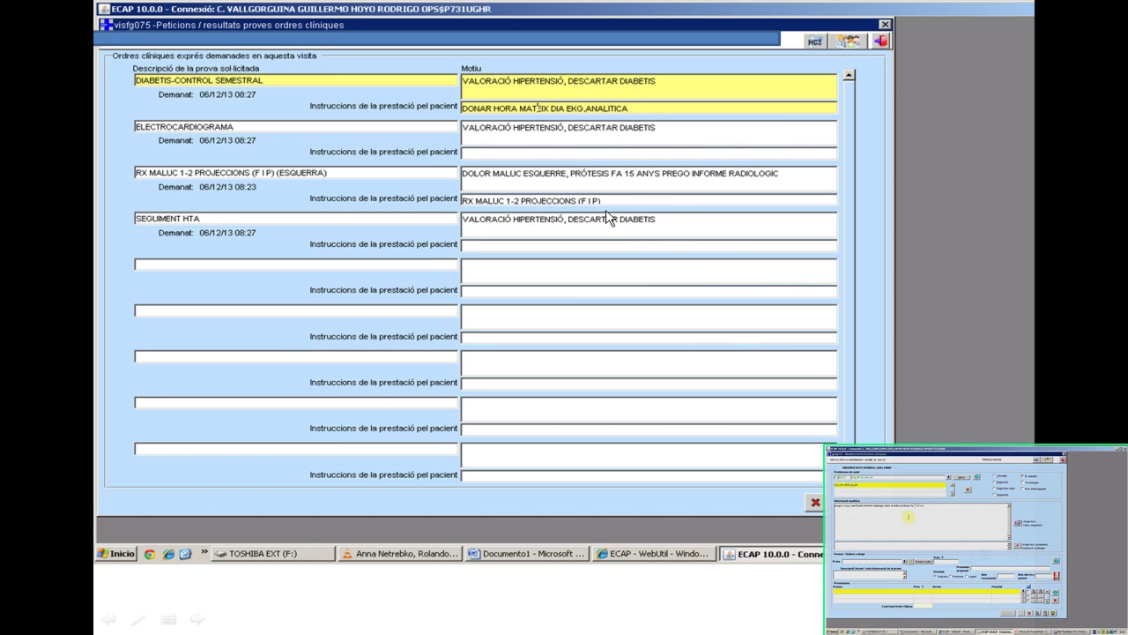
key("Escape")
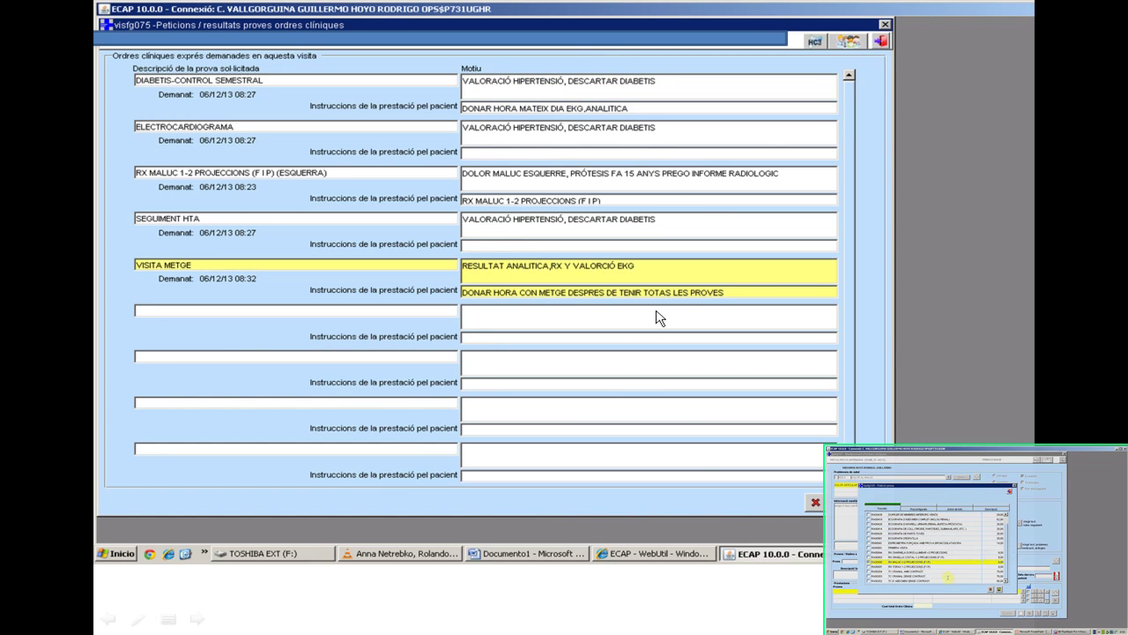
key("Escape")
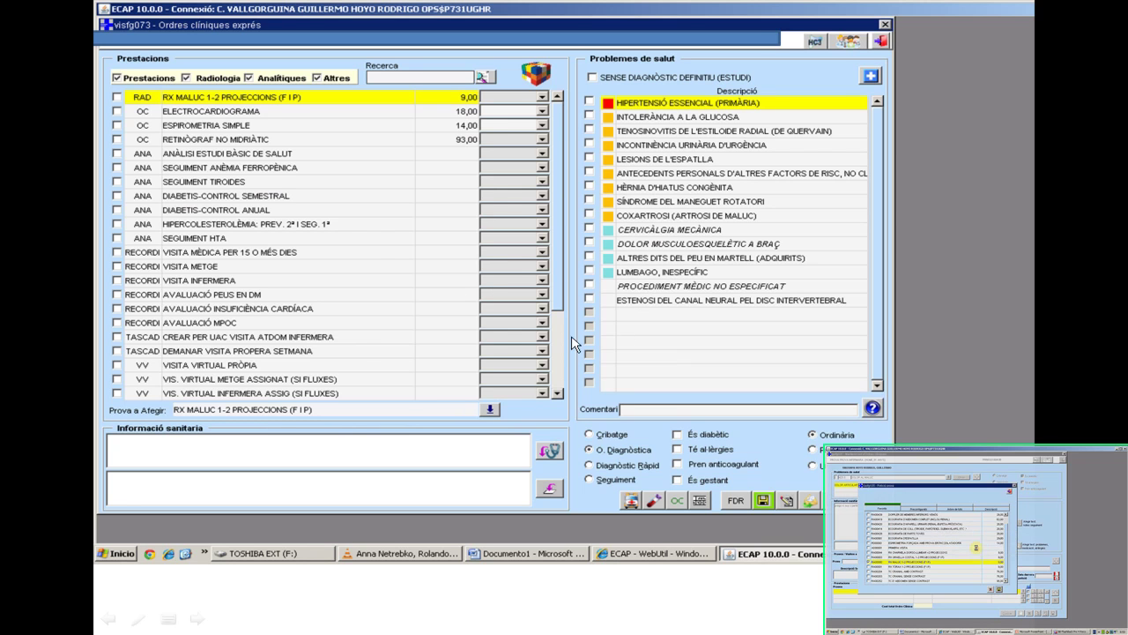
left_click(544, 77)
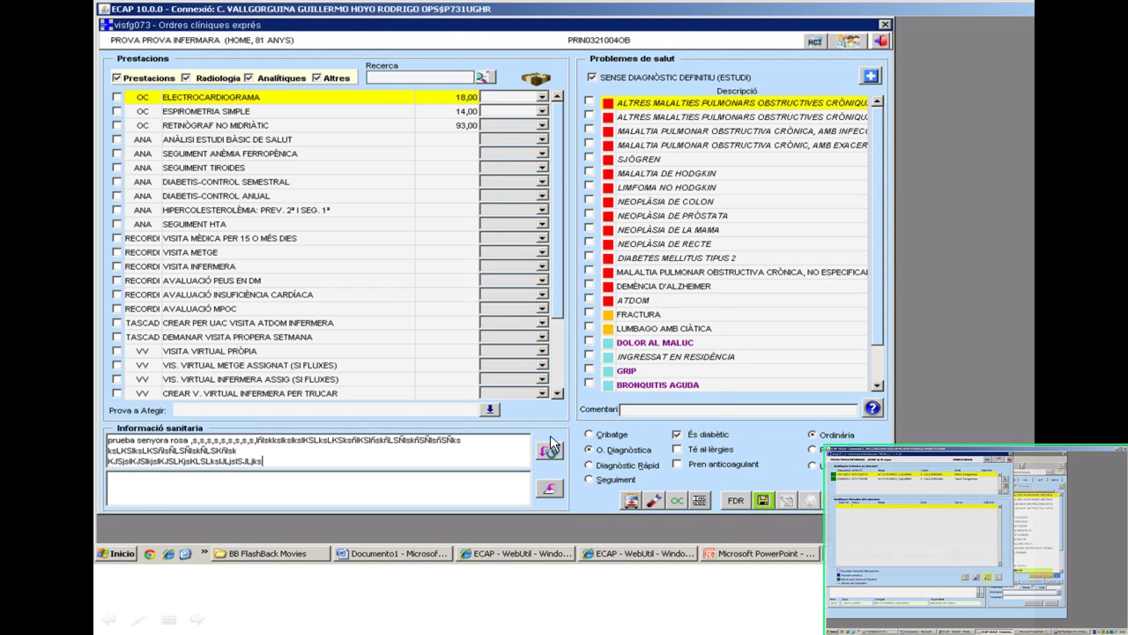
left_click(552, 448)
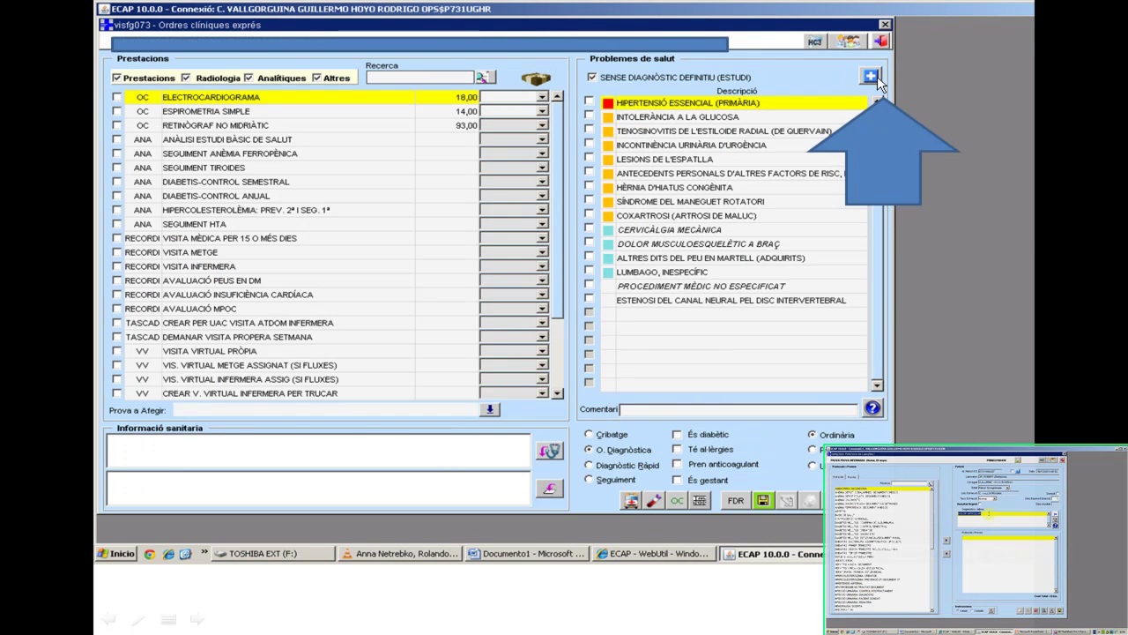
left_click(871, 76)
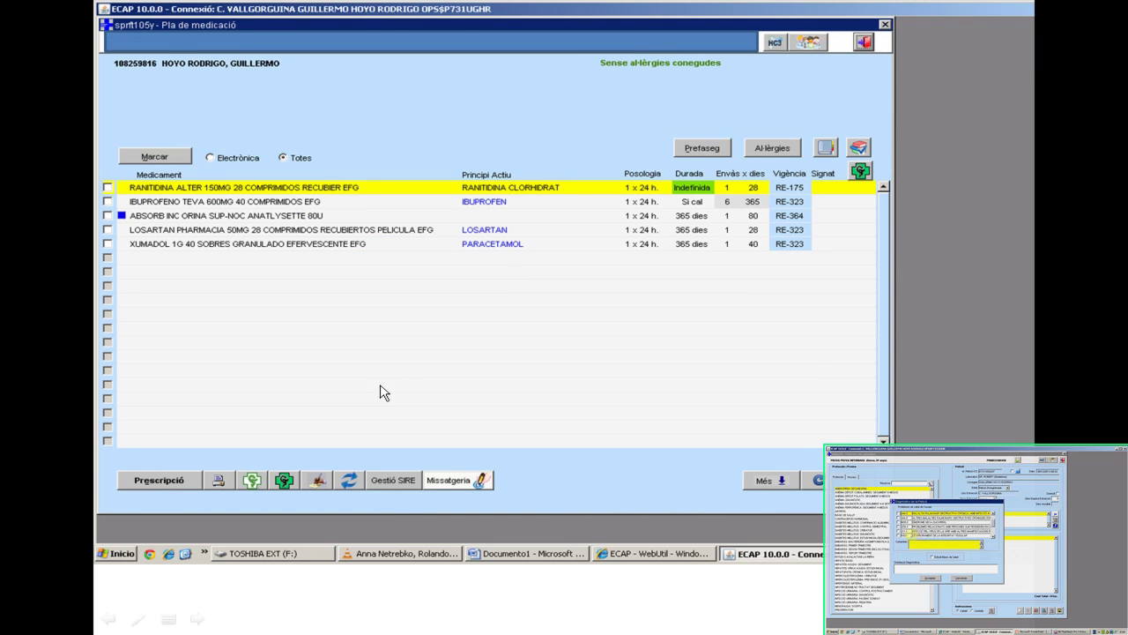
Check the Prefaseg safety alerts for the patient's medication plan and close them
left_click(692, 148)
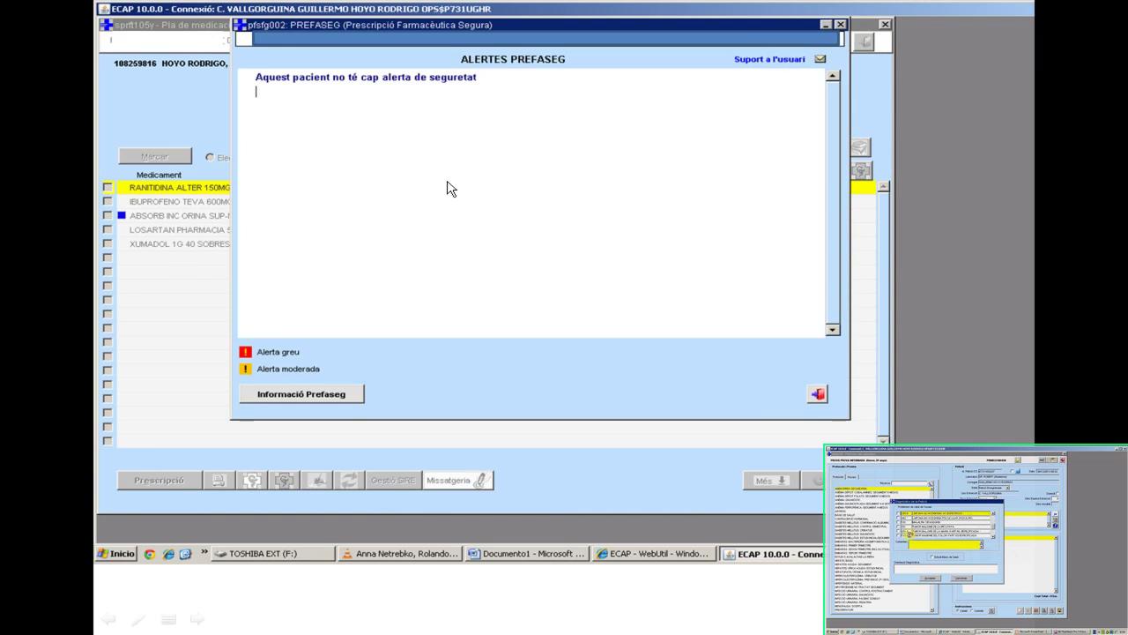
key("Escape")
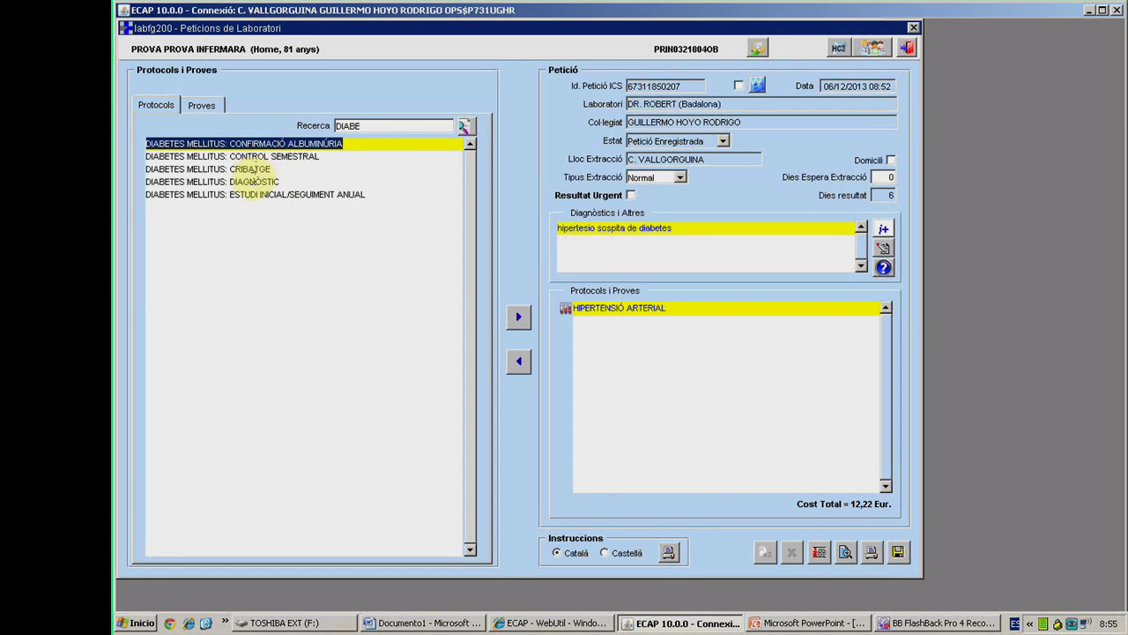
Add the DIABETES MELLITUS: DIAGNÒSTIC protocol to the laboratory request, save it and close the request
left_click(254, 182)
left_click(520, 319)
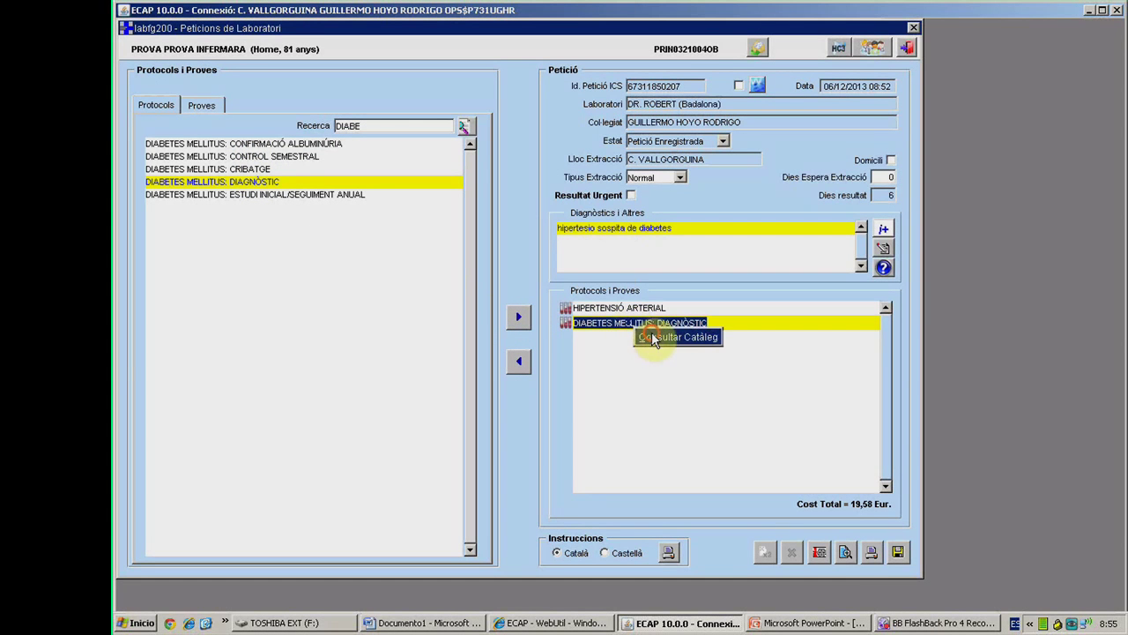
double_click(638, 324)
left_click(522, 435)
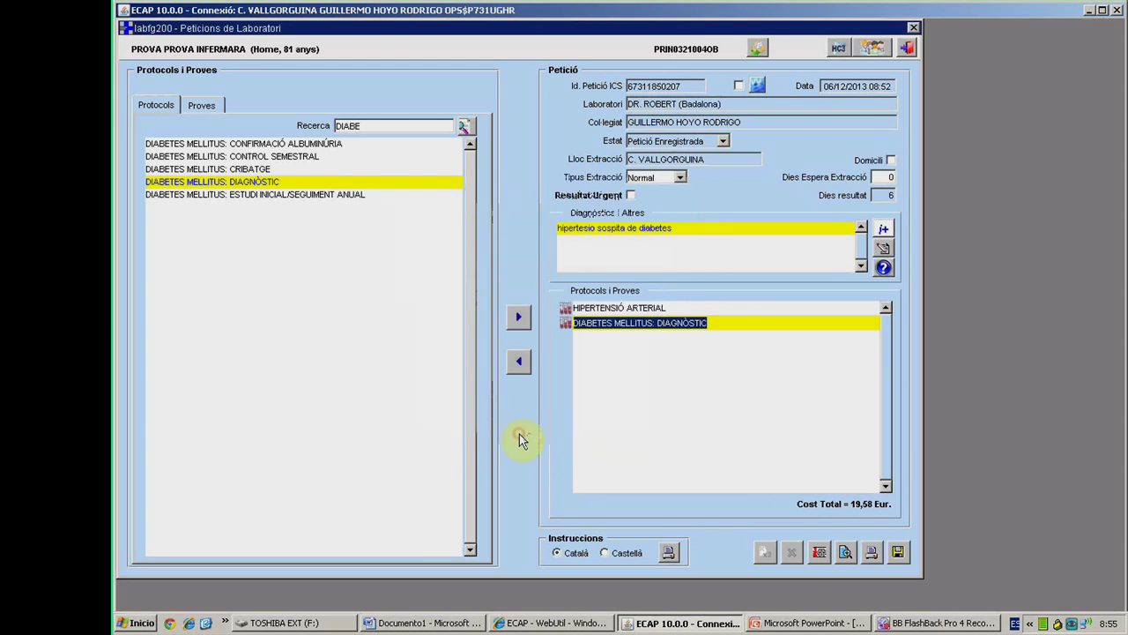
left_click(897, 552)
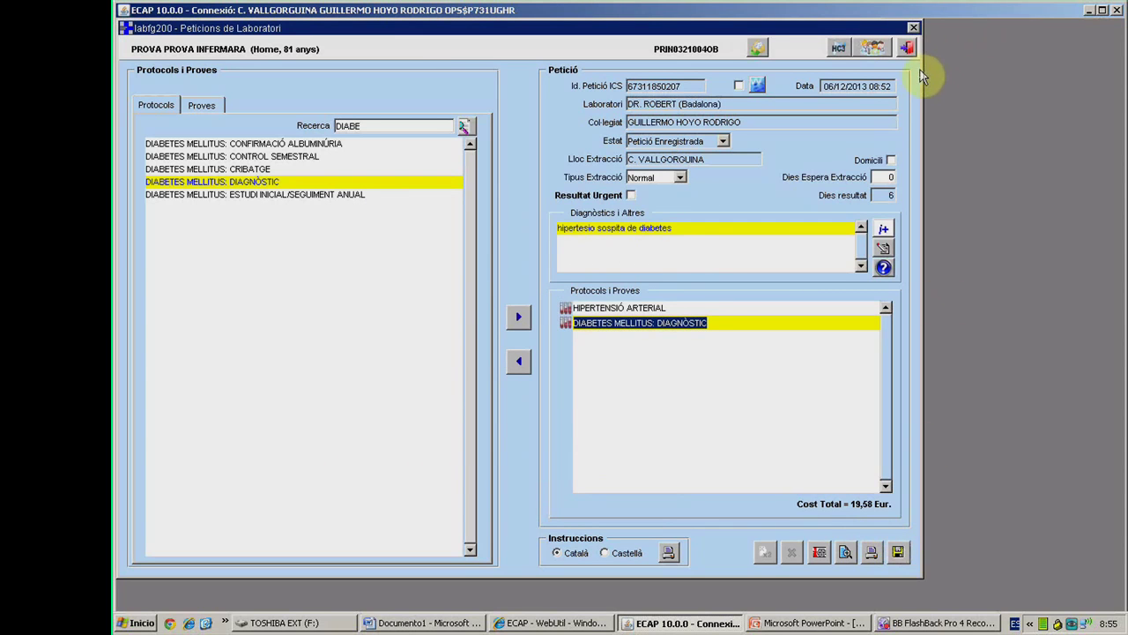
left_click(910, 50)
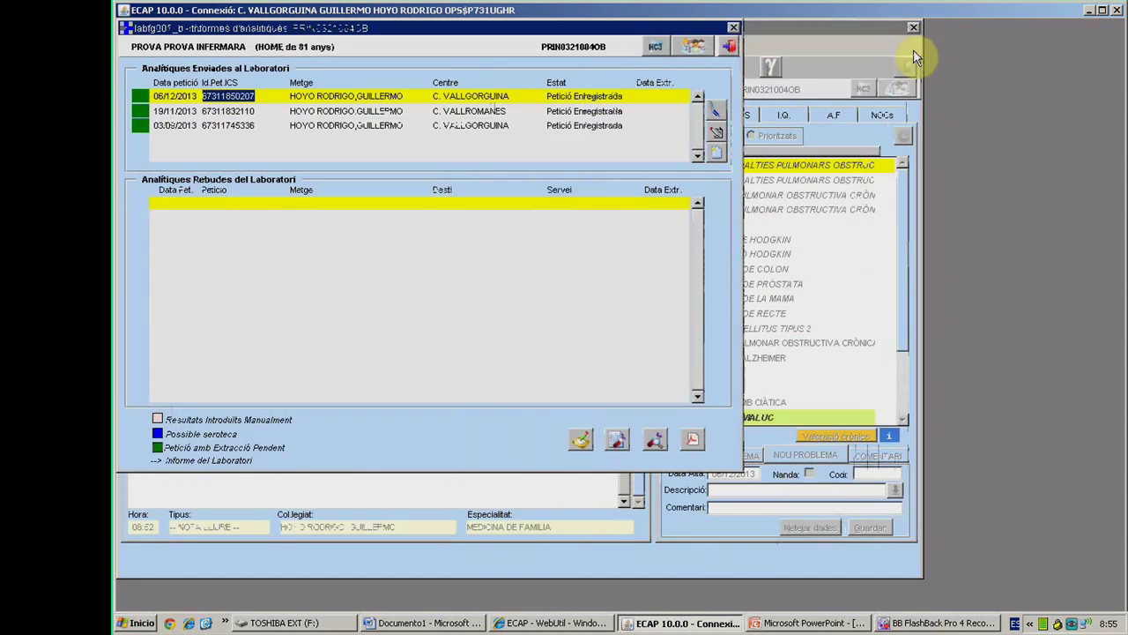